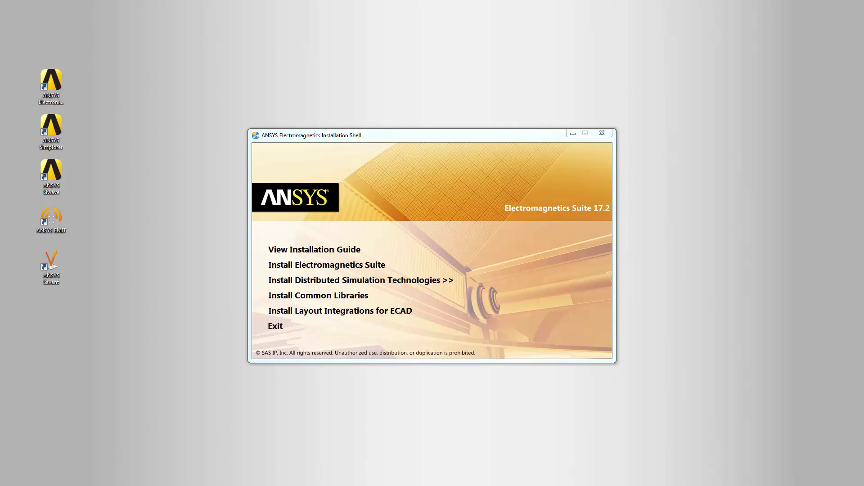
Step: Bring up the Allegro PCB Editor window showing the Cadence .brd board
{"action": "left_click", "coordinate": [50, 83]}
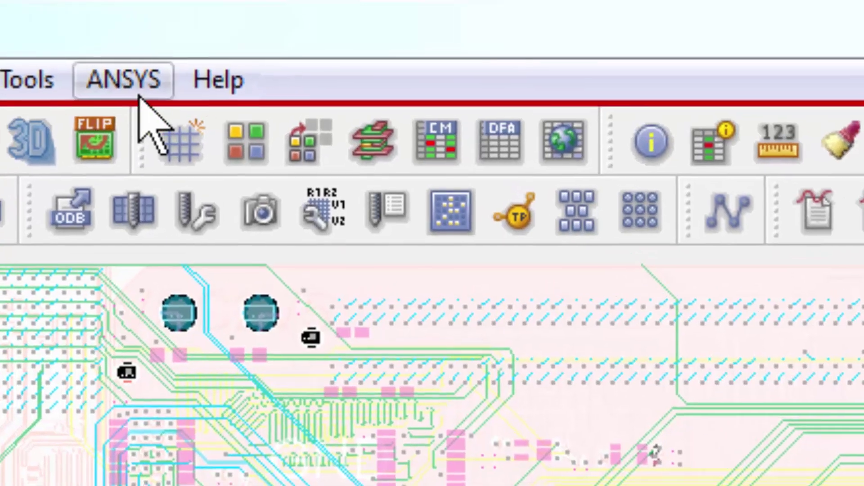
Step: Show the ANSYS > ALinks commands in Allegro, such as Launch SIwave
{"action": "left_click", "coordinate": [178, 63]}
{"action": "mouse_move", "coordinate": [163, 96]}
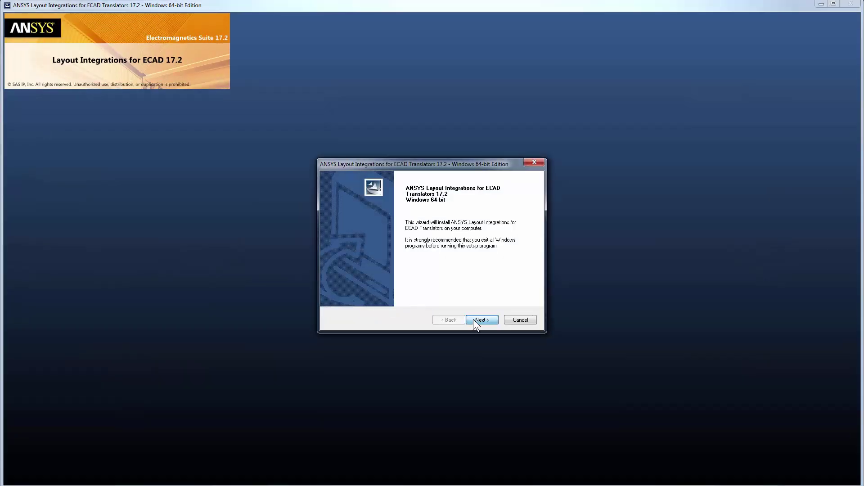
Step: Get past the welcome page, accept the license agreement and keep the C:\Program Files\AnsysEM destination
{"action": "left_click", "coordinate": [473, 320]}
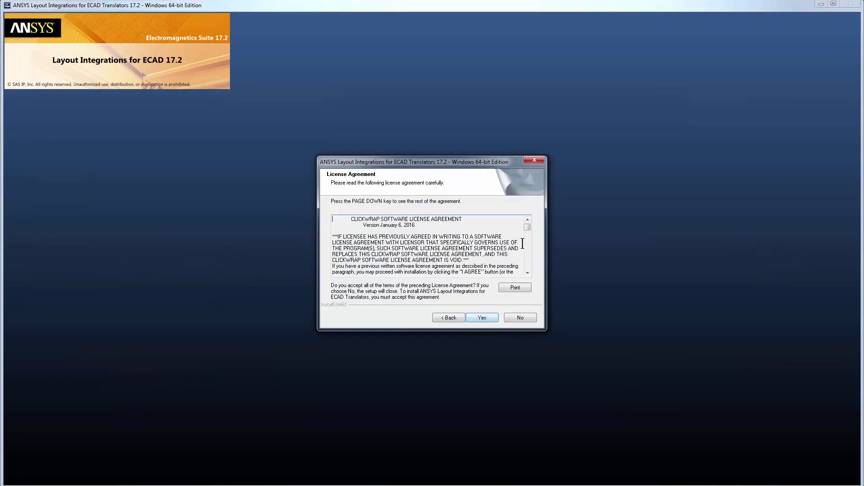
{"action": "left_click_drag", "start_coordinate": [527, 226], "coordinate": [528, 268]}
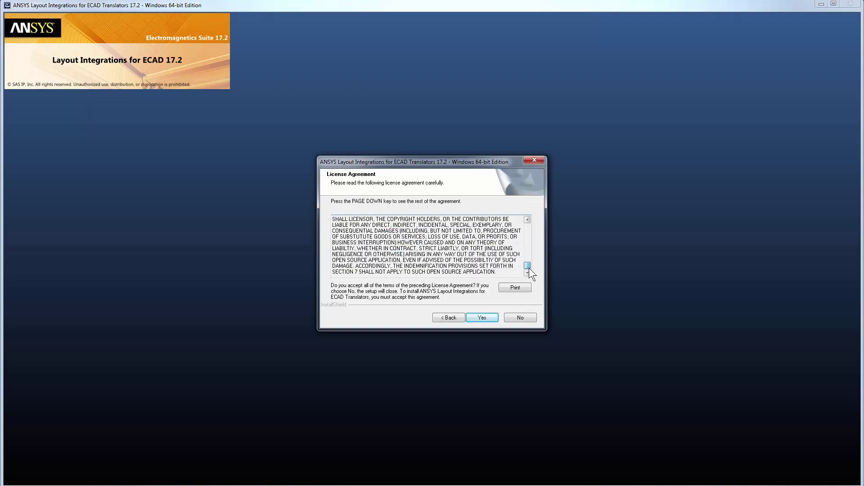
{"action": "left_click", "coordinate": [485, 318]}
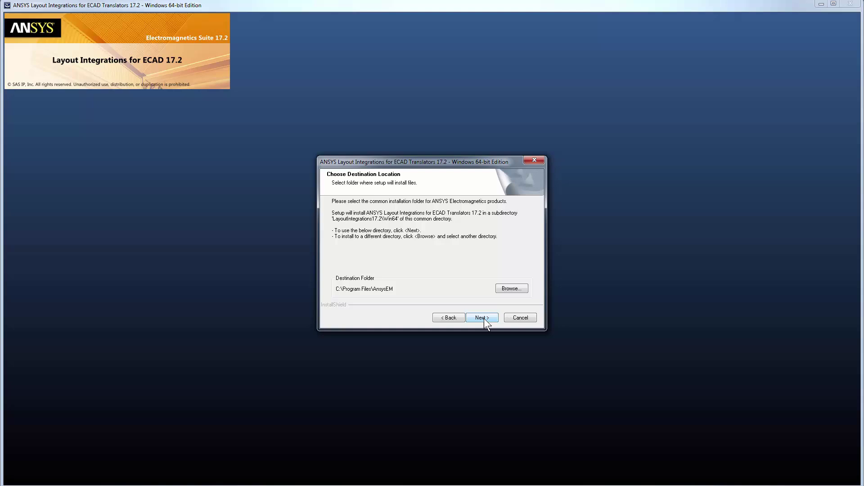
{"action": "left_click", "coordinate": [484, 318]}
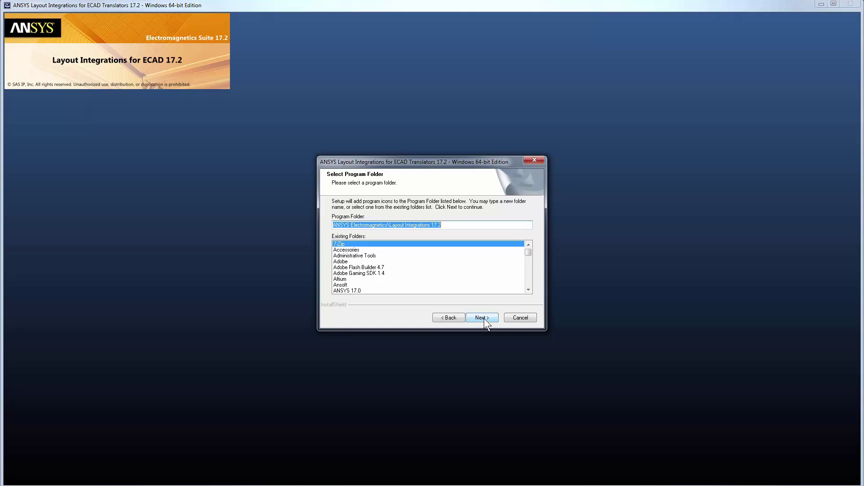
Step: Keep the default program folder and continue past the automatically installed integrations
{"action": "left_click", "coordinate": [484, 318]}
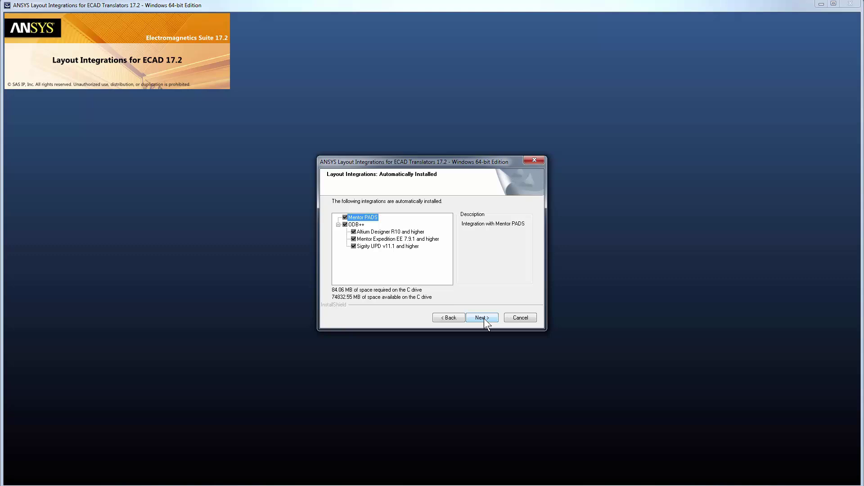
{"action": "left_click", "coordinate": [485, 317]}
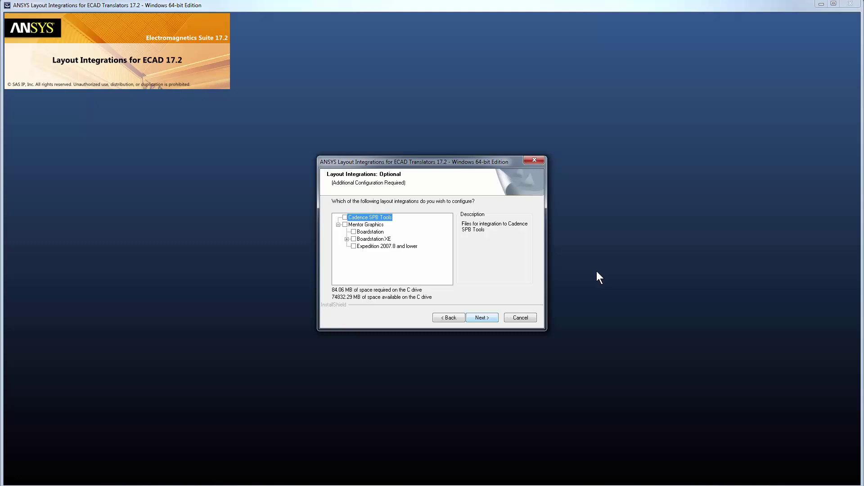
Step: Check Cadence SPB Tools and all Mentor Graphics integrations, reviewing the Boardstation XE versions
{"action": "left_click", "coordinate": [346, 218]}
{"action": "left_click", "coordinate": [345, 225]}
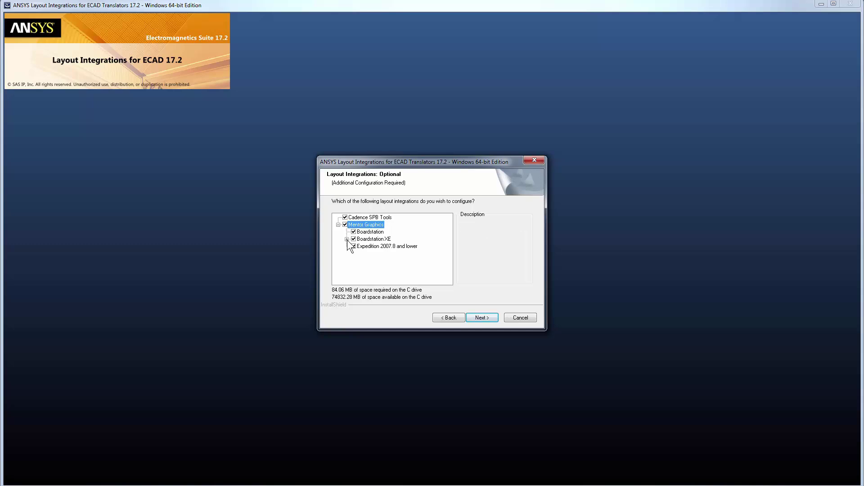
{"action": "left_click", "coordinate": [347, 240]}
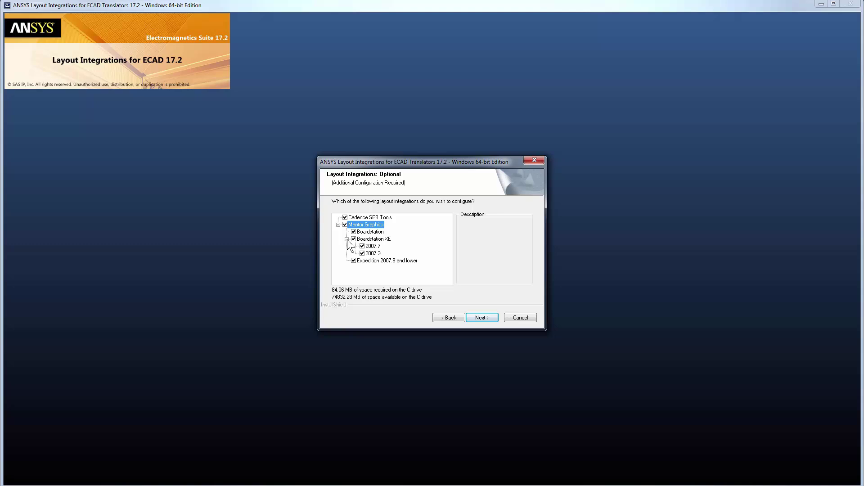
{"action": "left_click", "coordinate": [347, 240]}
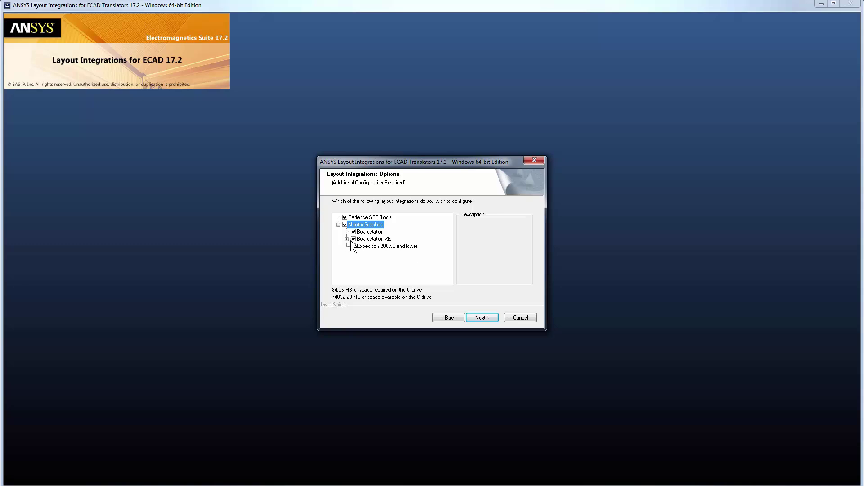
Step: Advance to the Cadence SPB environment-directory page, then switch over to Allegro
{"action": "left_click", "coordinate": [481, 318]}
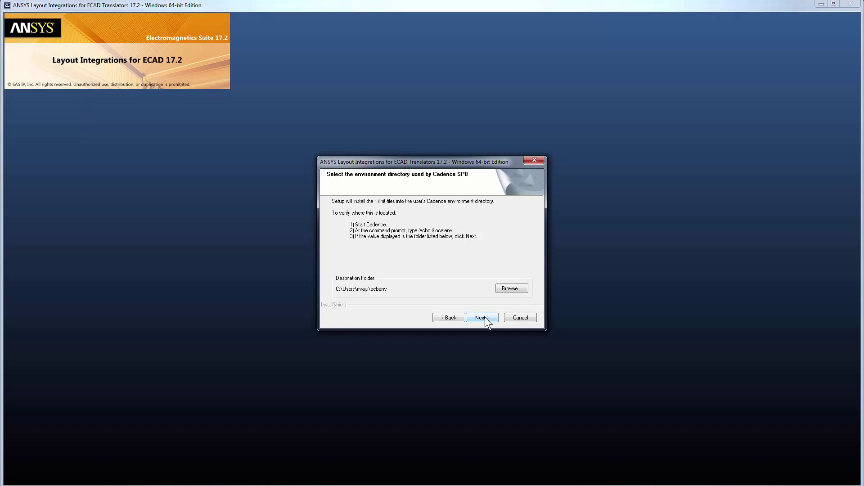
{"action": "left_click", "coordinate": [486, 320]}
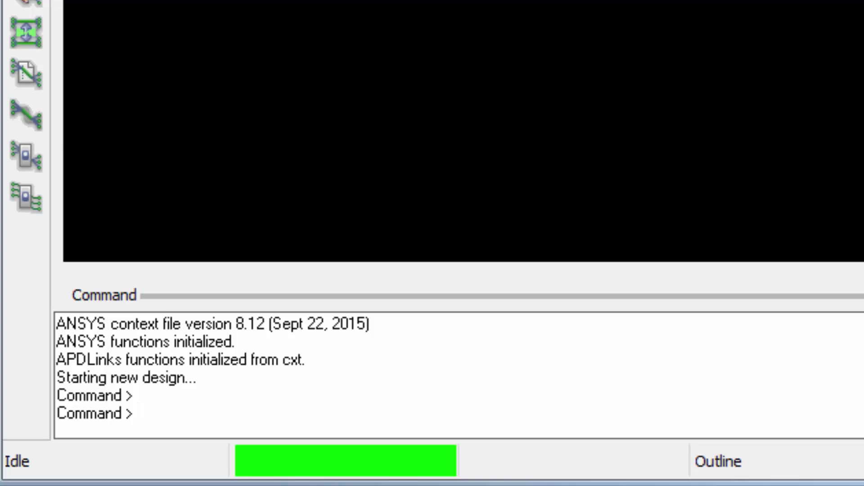
Step: Run echo $localenv in Allegro to show the pcbenv directory path
{"action": "type", "text": "echo $localenv"}
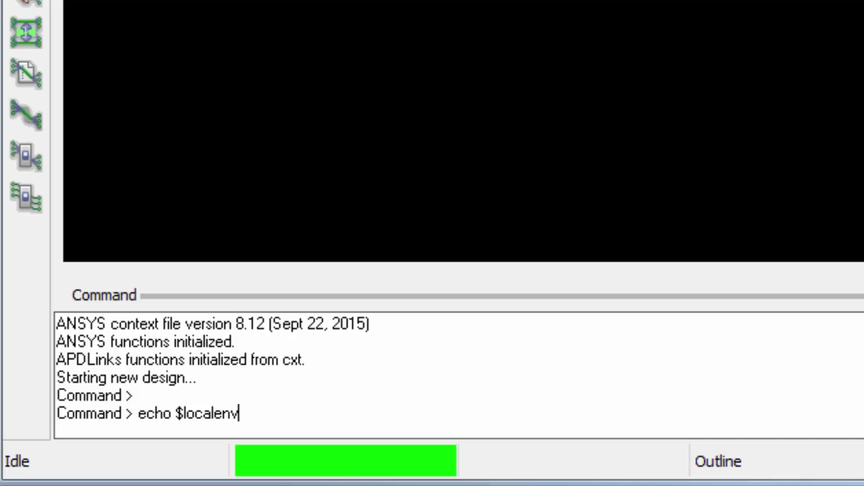
{"action": "key", "text": "Return"}
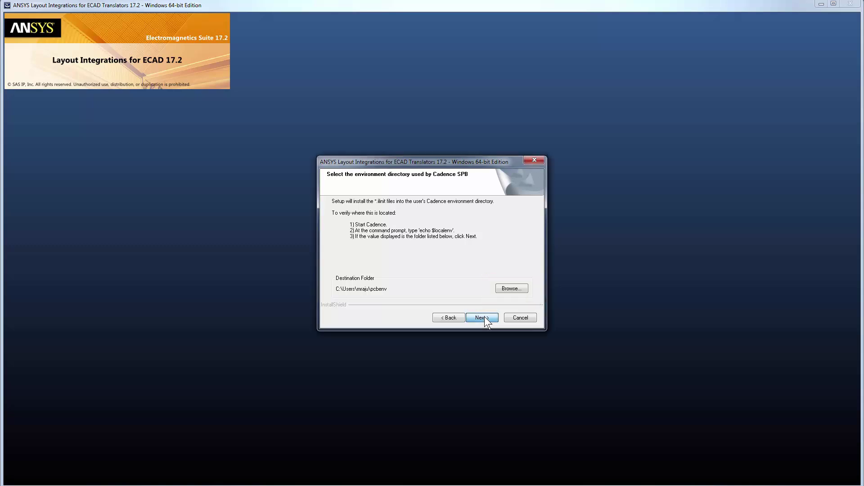
Step: Accept the Cadence environment directory, create the missing folder and keep the license server on port 1055
{"action": "left_click", "coordinate": [481, 318]}
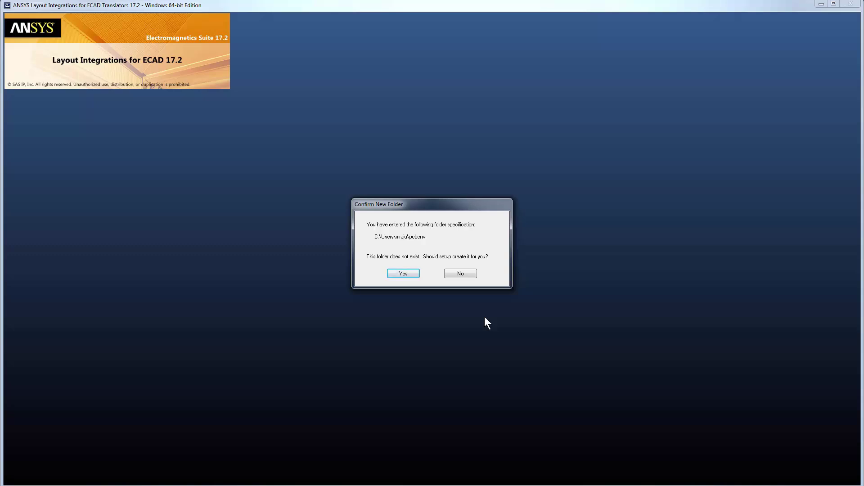
{"action": "left_click", "coordinate": [407, 276]}
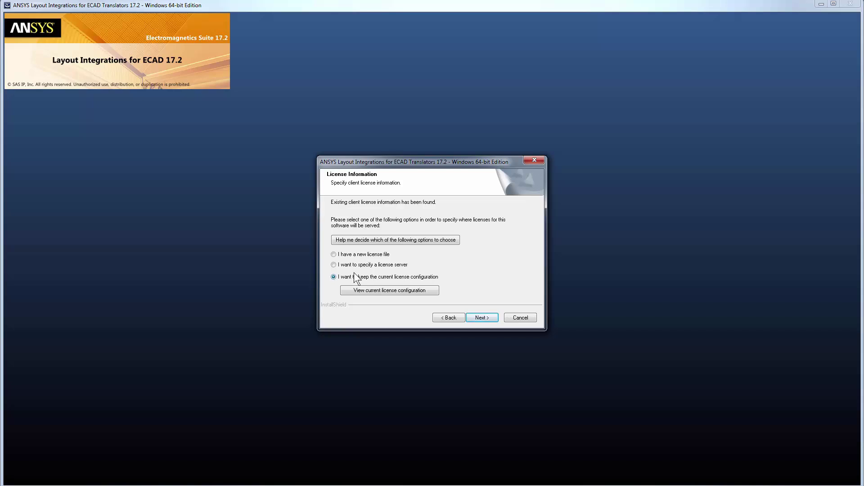
{"action": "key", "text": "shift+Tab"}
{"action": "left_click", "coordinate": [483, 318]}
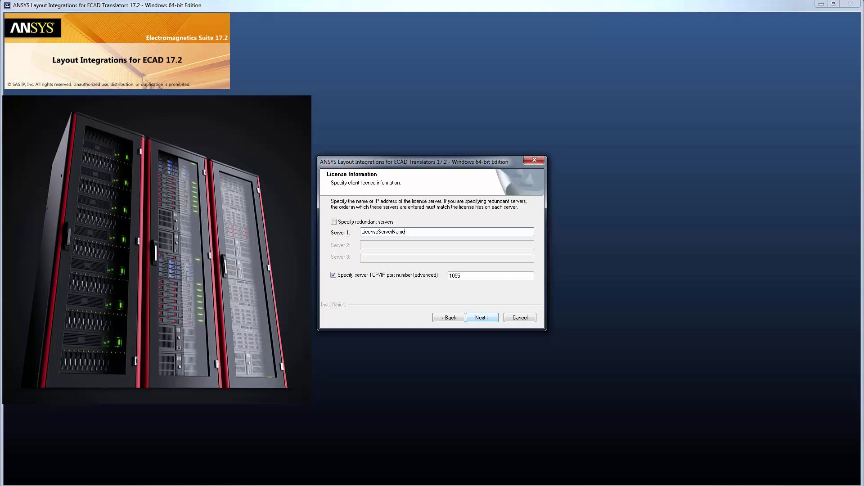
Step: Accept the license server settings, review the integrations list, install and finish setup
{"action": "left_click", "coordinate": [482, 318]}
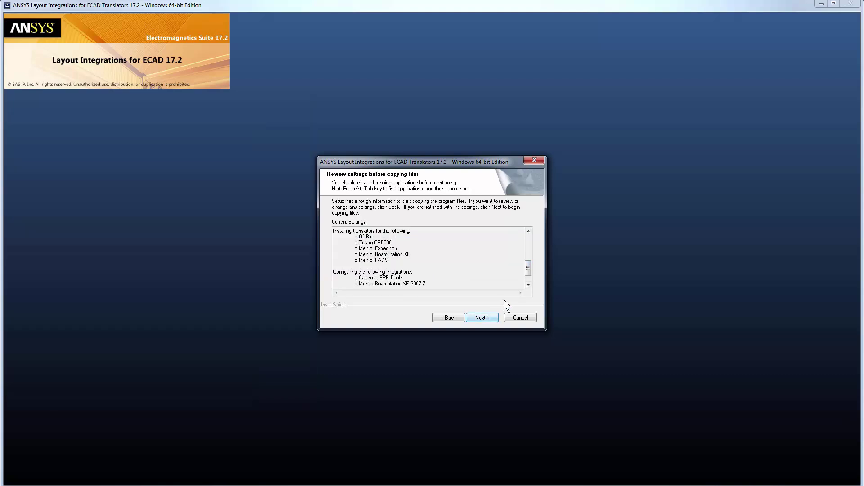
{"action": "left_click_drag", "start_coordinate": [530, 271], "coordinate": [531, 277]}
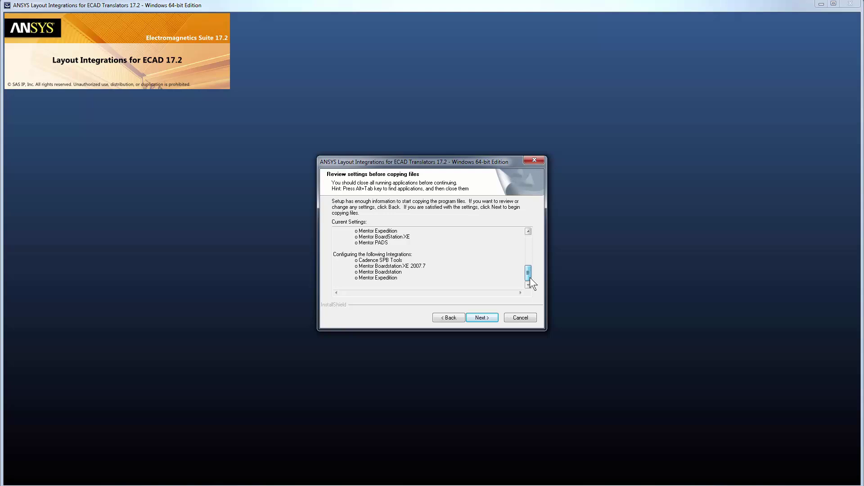
{"action": "left_click", "coordinate": [483, 318]}
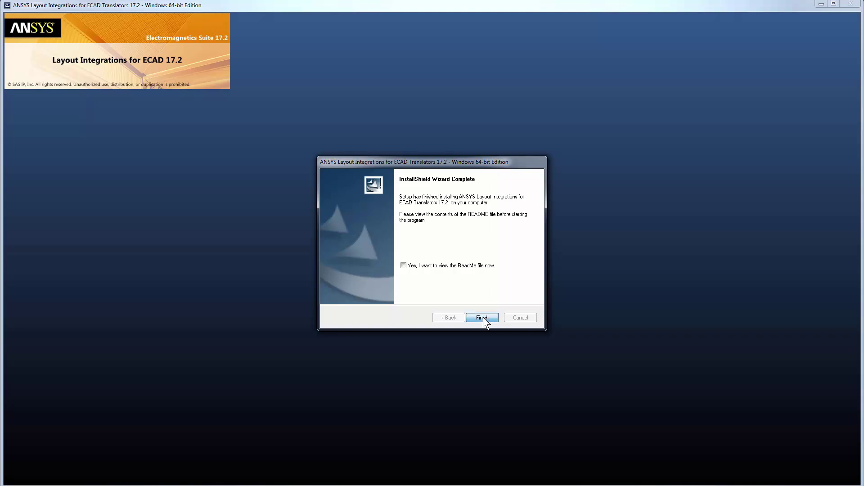
{"action": "left_click", "coordinate": [482, 318]}
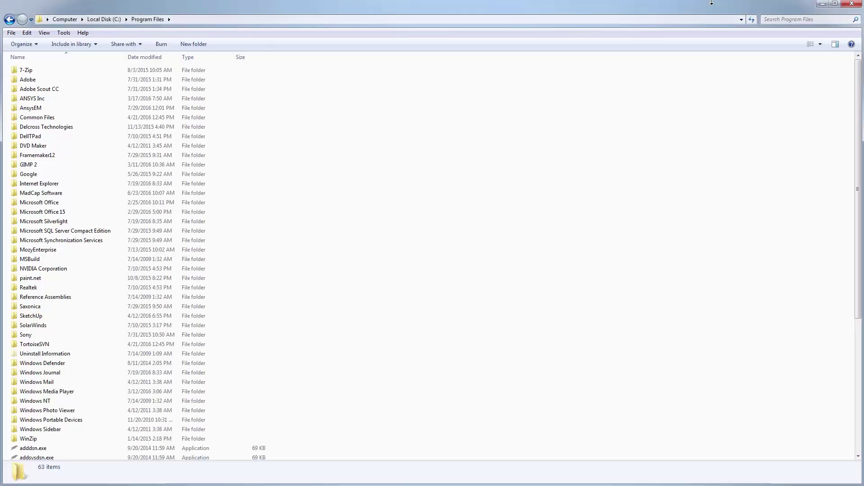
Step: Browse AnsysEM > LayoutIntegrations17.2 > Win64 and open the LayoutIntegrations folder
{"action": "double_click", "coordinate": [47, 108]}
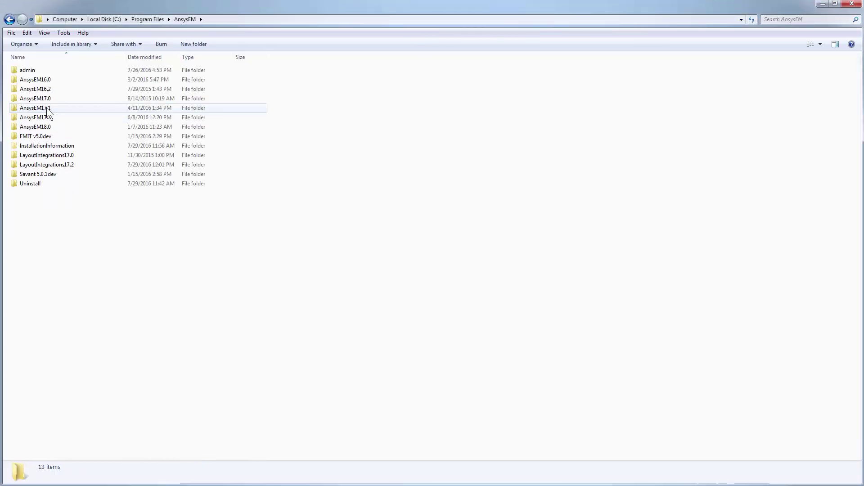
{"action": "double_click", "coordinate": [58, 164]}
{"action": "double_click", "coordinate": [21, 70]}
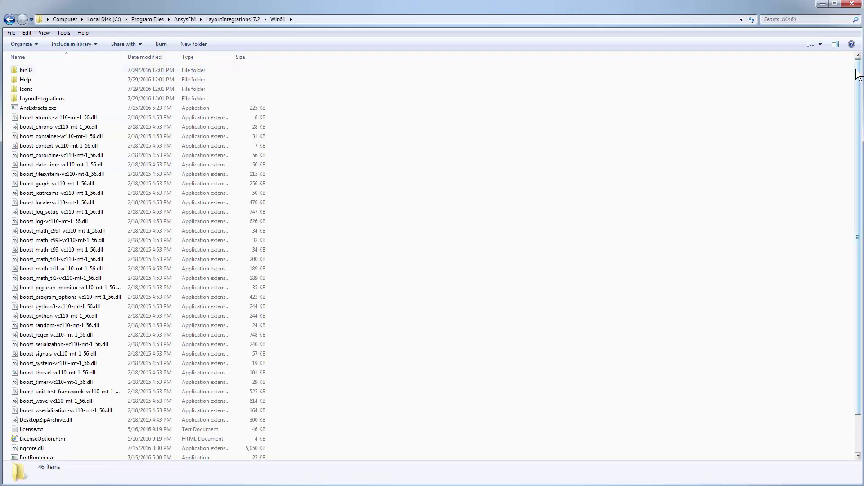
{"action": "scroll", "coordinate": [198, 108], "scroll_direction": "down", "scroll_amount": 1}
{"action": "scroll", "coordinate": [198, 108], "scroll_direction": "up", "scroll_amount": 1}
{"action": "left_click", "coordinate": [201, 99]}
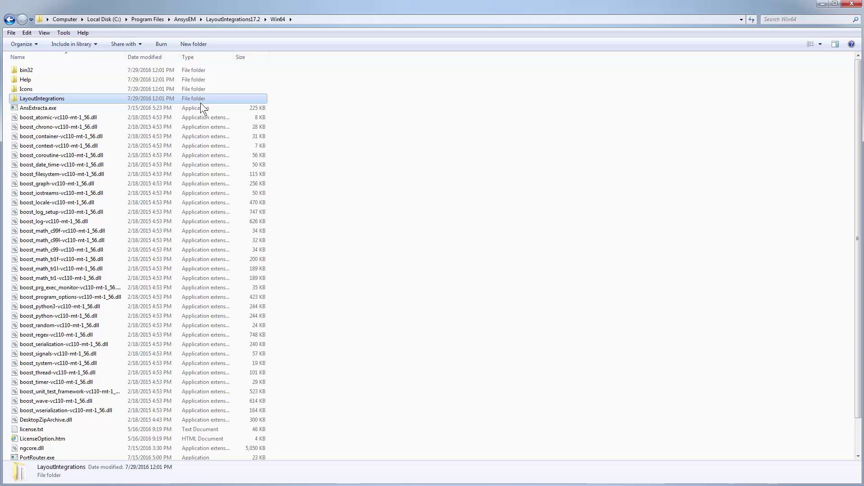
{"action": "double_click", "coordinate": [194, 97]}
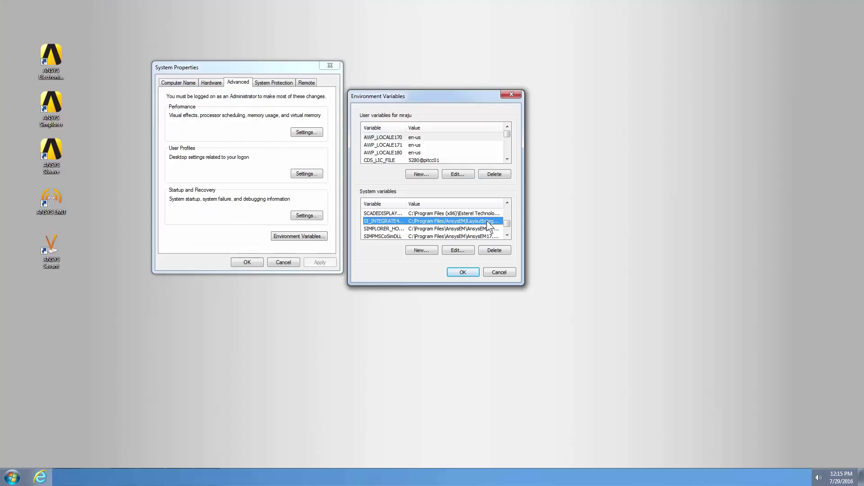
Step: Inspect the SI_INTEGRATE4_DIR system variable's value and cancel without changes
{"action": "key", "text": "Tab"}
{"action": "key", "text": "Tab"}
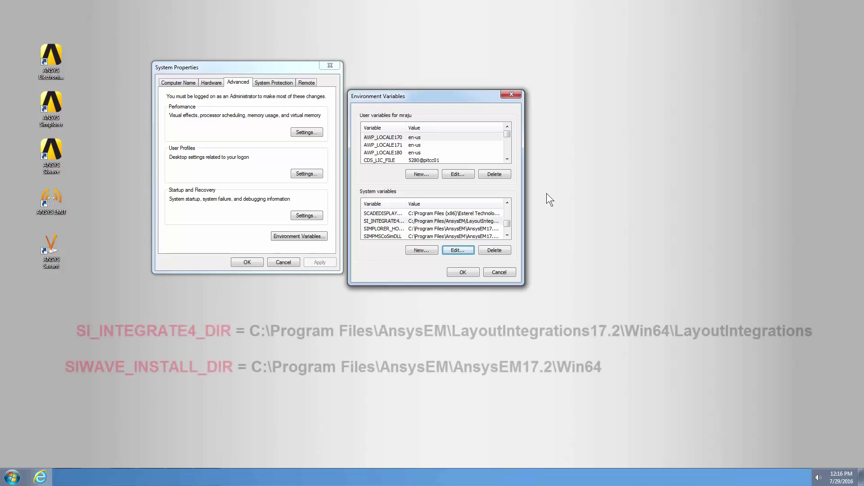
{"action": "key", "text": "Return"}
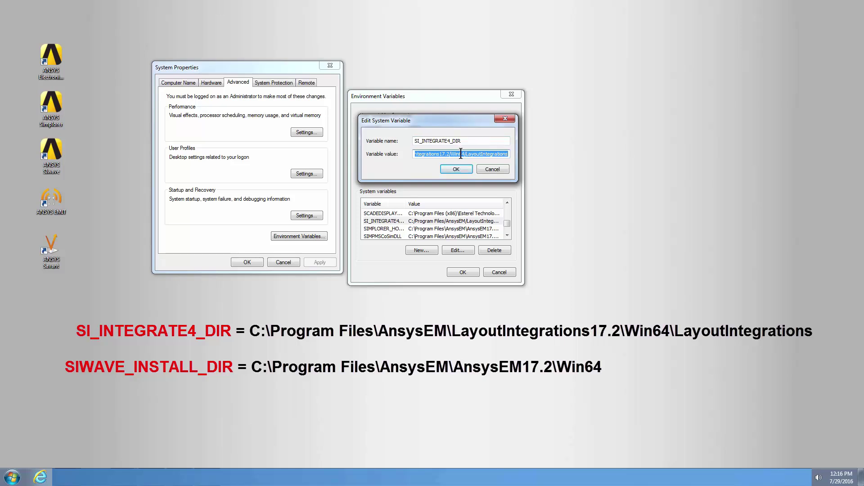
{"action": "left_click", "coordinate": [498, 171]}
{"action": "left_click", "coordinate": [507, 203]}
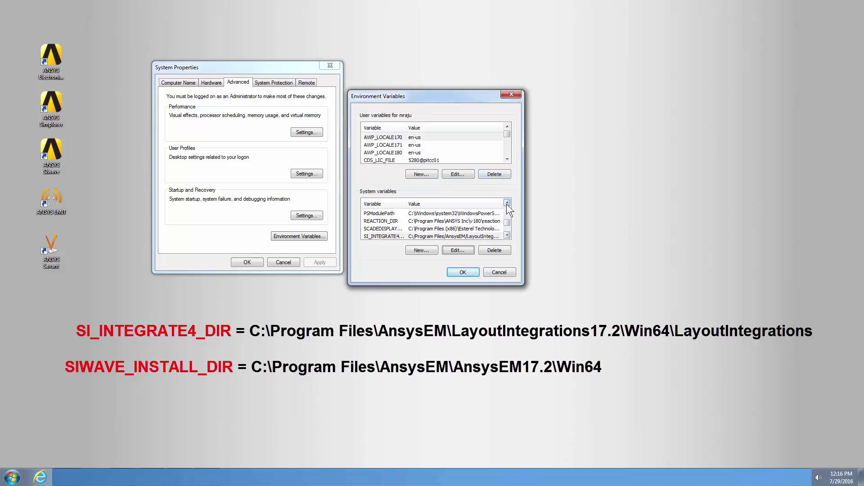
{"action": "left_click", "coordinate": [507, 235]}
{"action": "left_click", "coordinate": [507, 235]}
Step: Check SIWAVE_INSTALL_DIR's value, then cancel out of Environment Variables and System Properties
{"action": "left_click", "coordinate": [464, 229]}
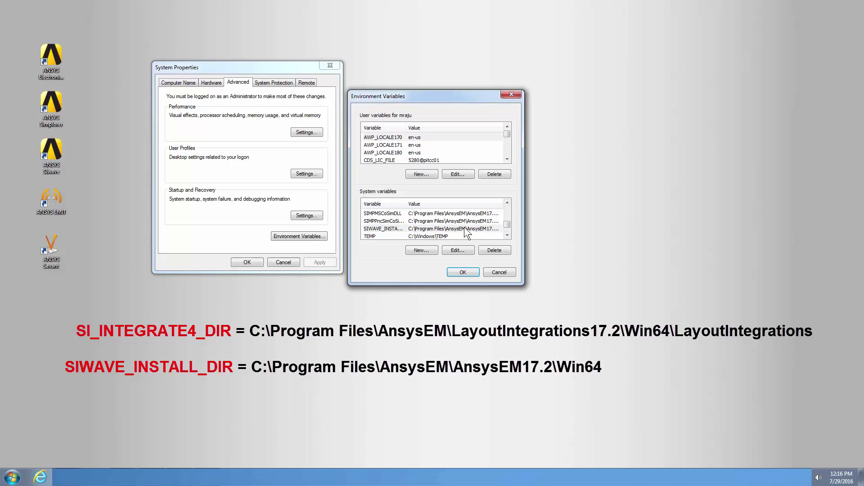
{"action": "left_click", "coordinate": [458, 250]}
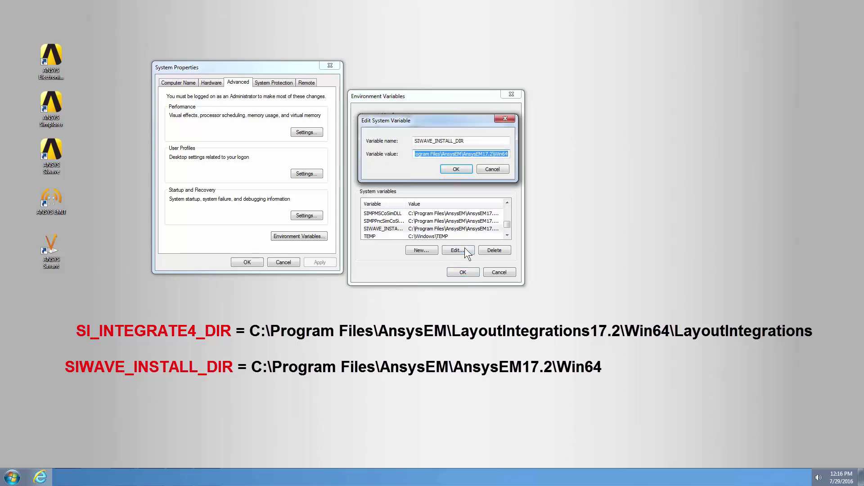
{"action": "left_click", "coordinate": [506, 169]}
{"action": "left_click", "coordinate": [496, 271]}
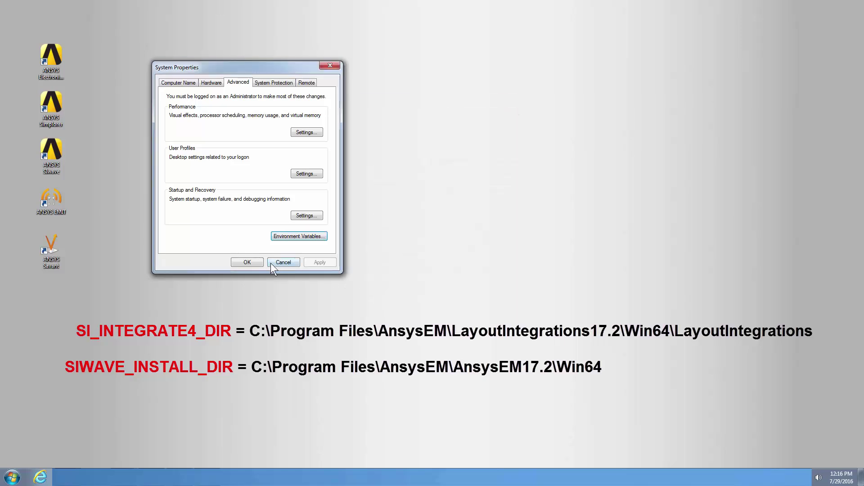
{"action": "left_click", "coordinate": [277, 262]}
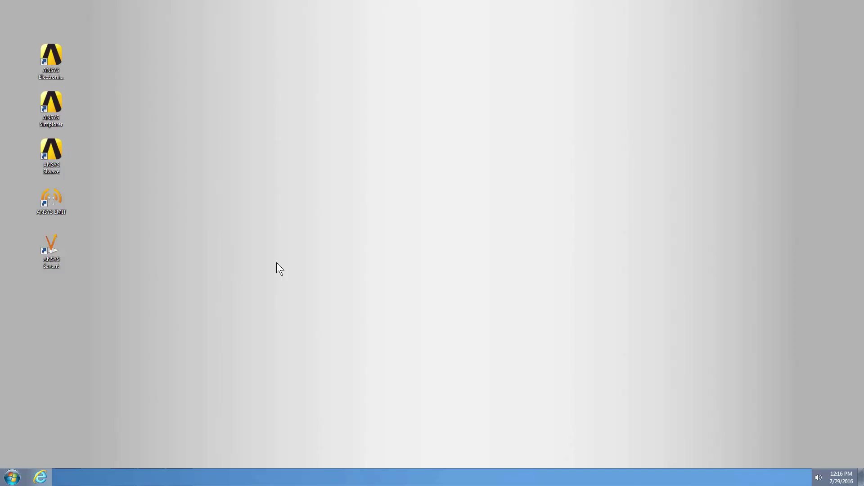
Step: Launch ANSYS SIwave 2016.2 from All Programs > ANSYS Electromagnetics > Electromagnetics Suite 17.2
{"action": "left_click", "coordinate": [13, 477]}
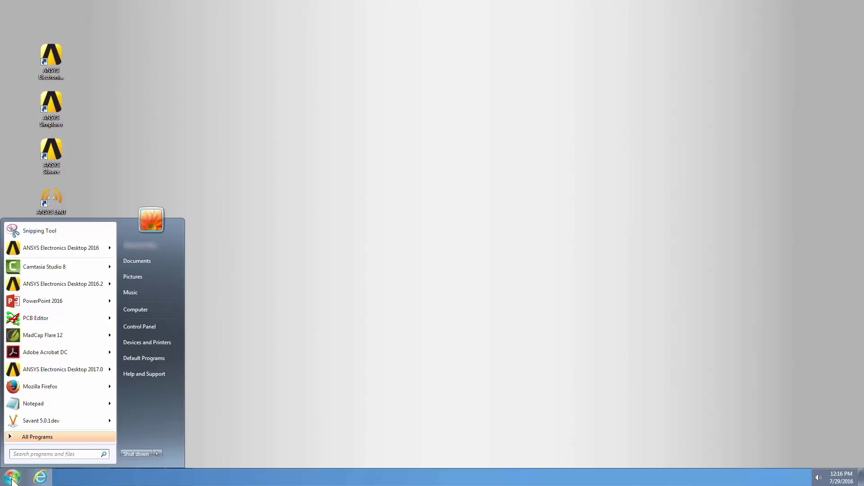
{"action": "left_click", "coordinate": [13, 439]}
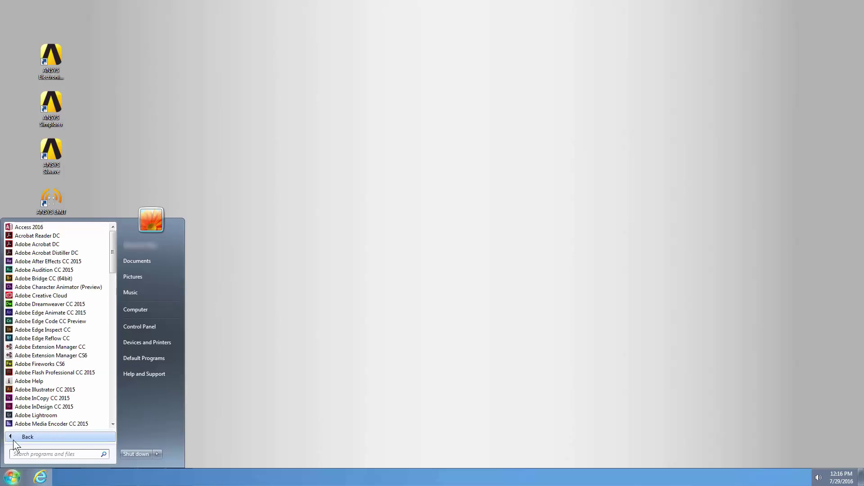
{"action": "left_click_drag", "start_coordinate": [111, 254], "coordinate": [117, 352]}
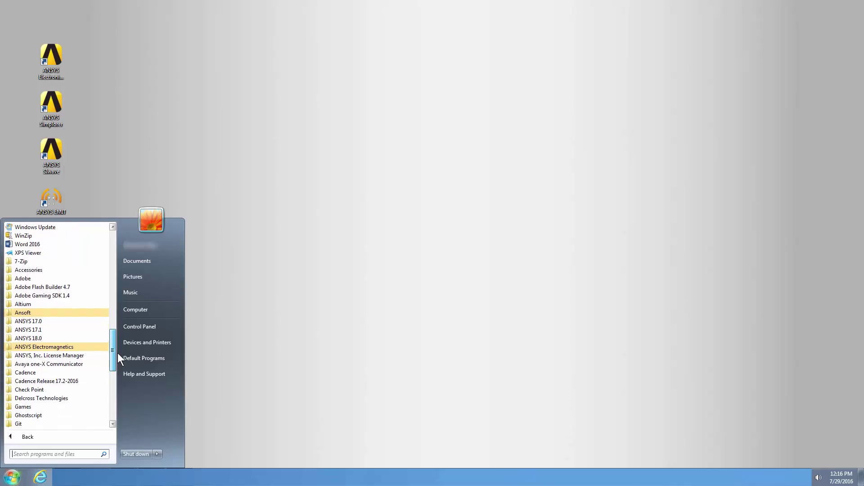
{"action": "left_click", "coordinate": [89, 346]}
{"action": "left_click_drag", "start_coordinate": [111, 339], "coordinate": [112, 347]}
{"action": "left_click", "coordinate": [96, 347]}
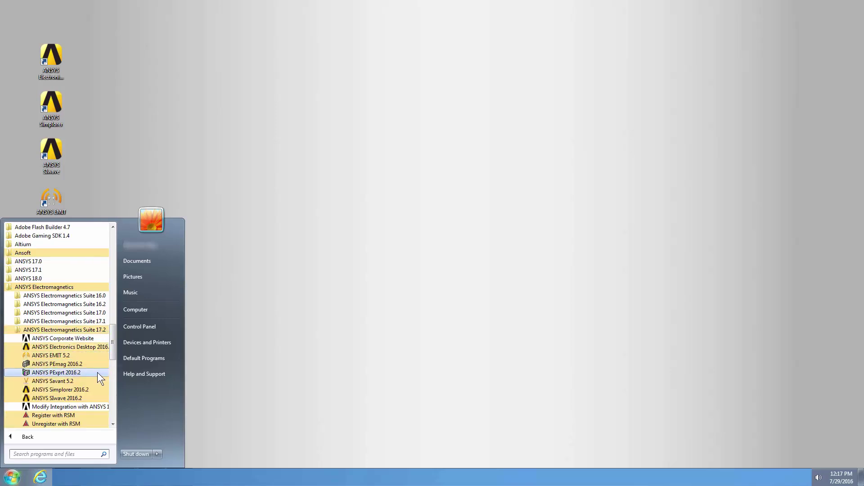
{"action": "left_click", "coordinate": [63, 398]}
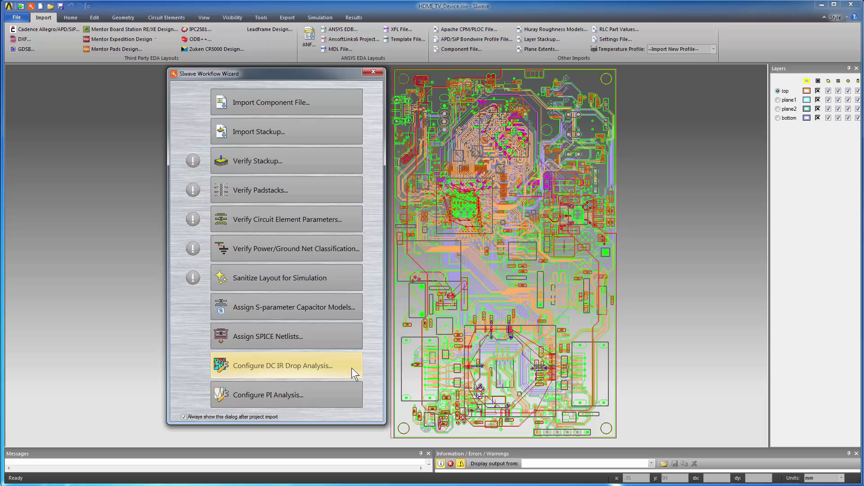
Step: Display the DC IR drop results with current density (J) shown for all layers
{"action": "left_click", "coordinate": [352, 368]}
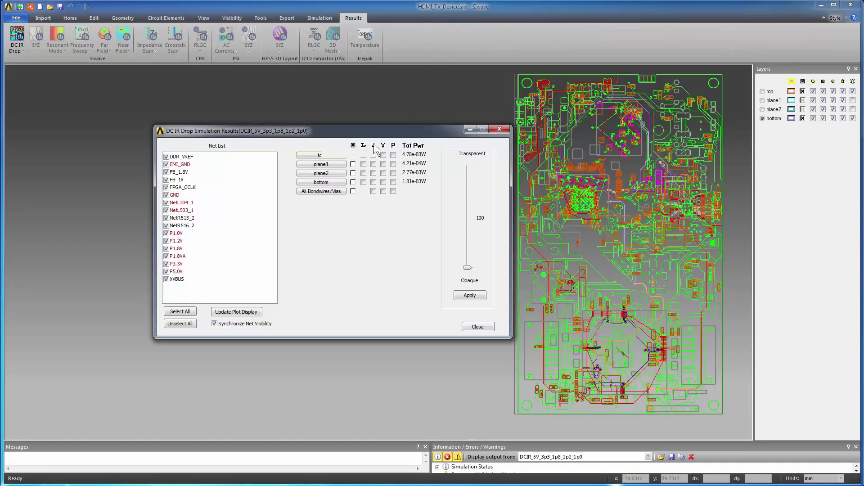
{"action": "left_click", "coordinate": [375, 145]}
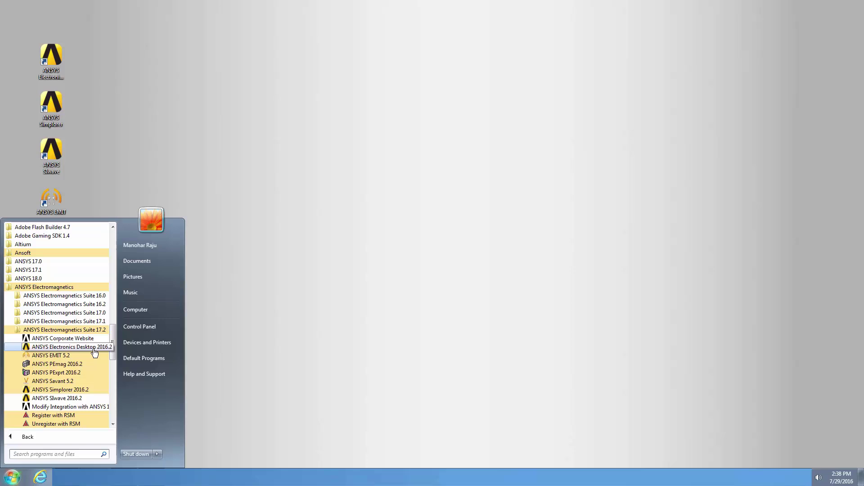
Step: Start ANSYS Electronics Desktop 2016.2 from the Electromagnetics Suite 17.2 folder
{"action": "left_click", "coordinate": [94, 350]}
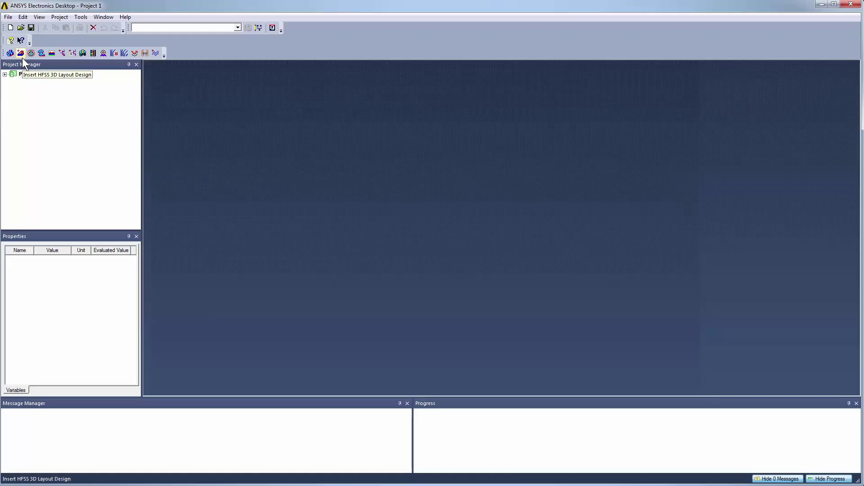
Step: Insert an HFSS 3D Layout design into the project and expand its Analysis entry
{"action": "left_click", "coordinate": [59, 17]}
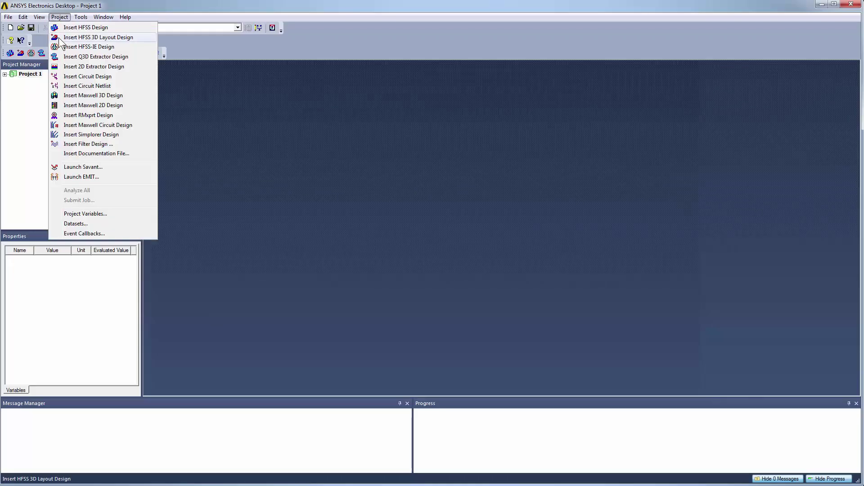
{"action": "left_click", "coordinate": [75, 39]}
{"action": "left_click", "coordinate": [22, 114]}
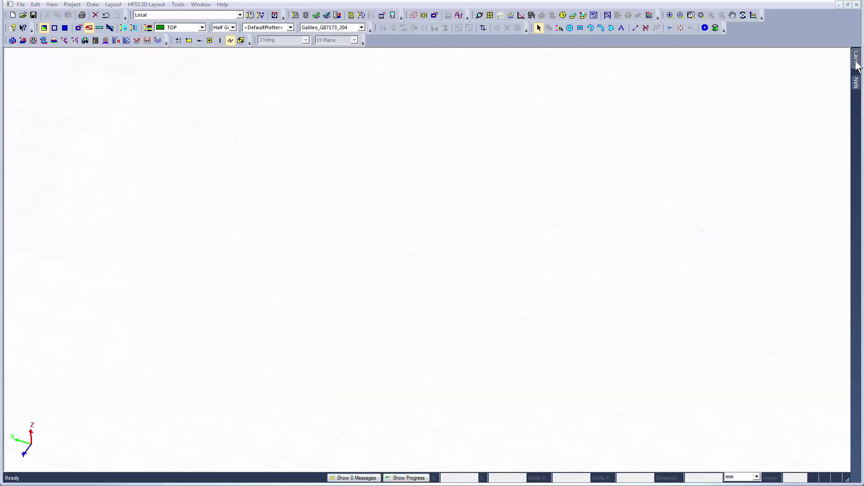
Step: Make every board layer visible, from TOP through PWR, LYR_1, LYR_2, GND to BOTTOM
{"action": "mouse_move", "coordinate": [856, 67]}
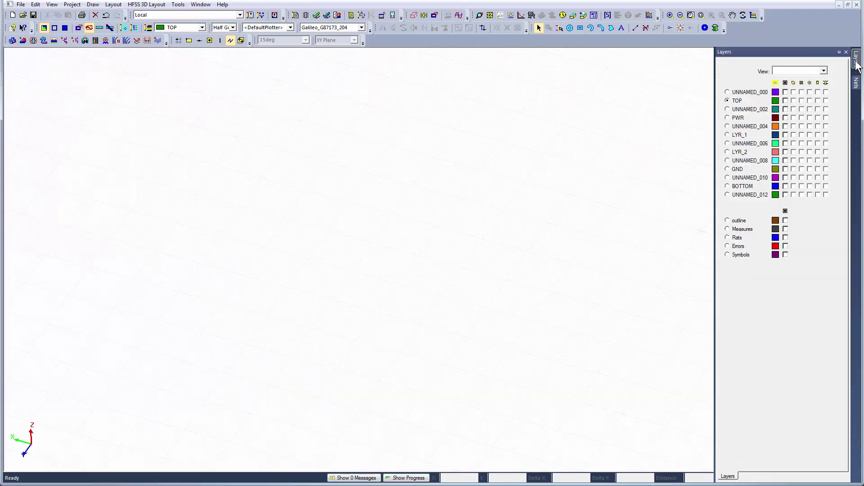
{"action": "left_click", "coordinate": [785, 109]}
{"action": "left_click", "coordinate": [785, 118]}
{"action": "left_click", "coordinate": [785, 126]}
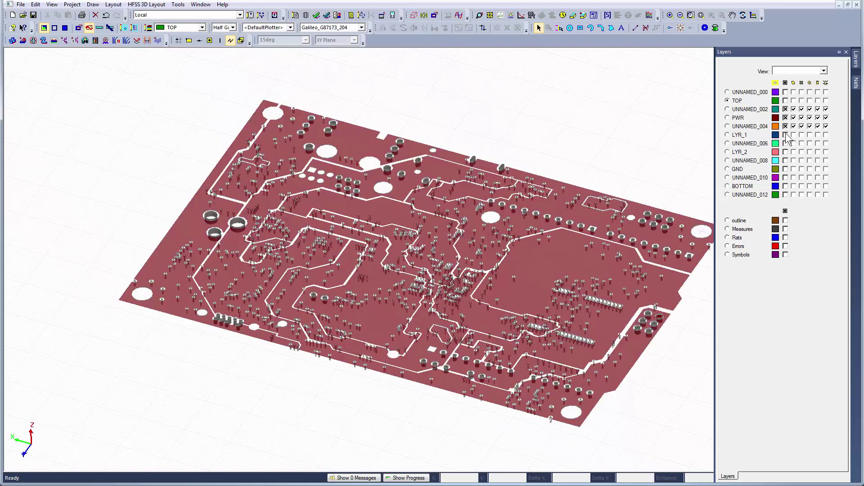
{"action": "left_click", "coordinate": [785, 134]}
{"action": "left_click", "coordinate": [786, 143]}
{"action": "left_click", "coordinate": [785, 152]}
{"action": "left_click", "coordinate": [786, 161]}
{"action": "left_click", "coordinate": [786, 169]}
{"action": "left_click", "coordinate": [786, 177]}
{"action": "left_click", "coordinate": [785, 186]}
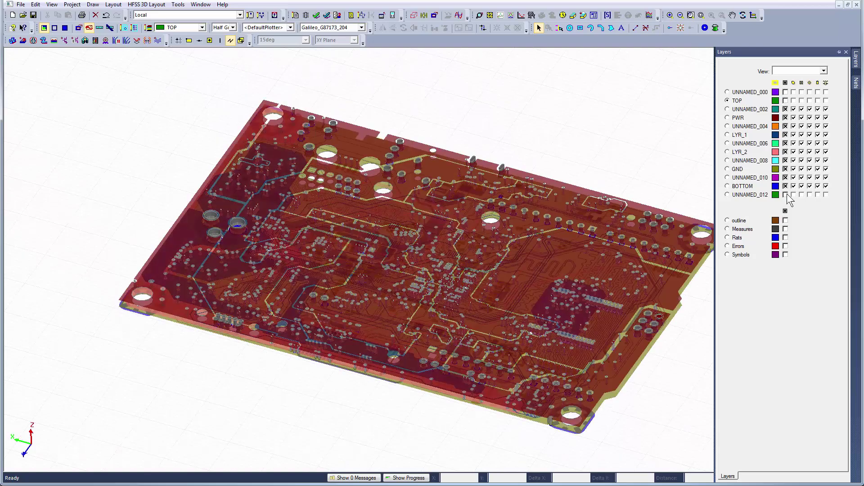
{"action": "left_click", "coordinate": [785, 194]}
{"action": "left_click", "coordinate": [786, 100]}
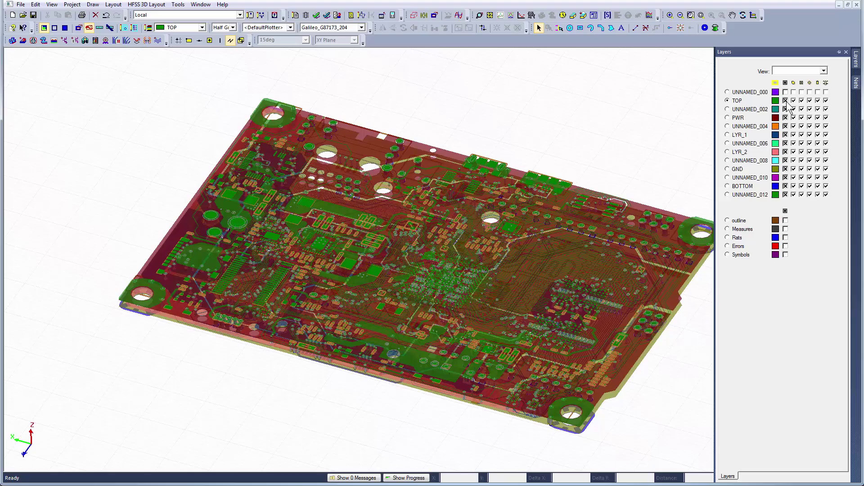
Step: Render the Galileo_G87173_204 board in solid fill and orbit it to another side
{"action": "left_click", "coordinate": [54, 28]}
{"action": "left_click", "coordinate": [65, 27]}
{"action": "left_click_drag", "start_coordinate": [598, 114], "coordinate": [466, 108]}
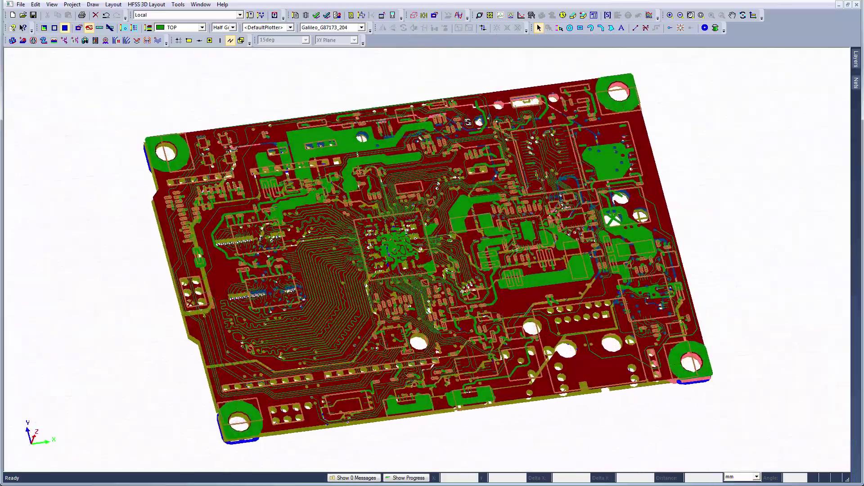